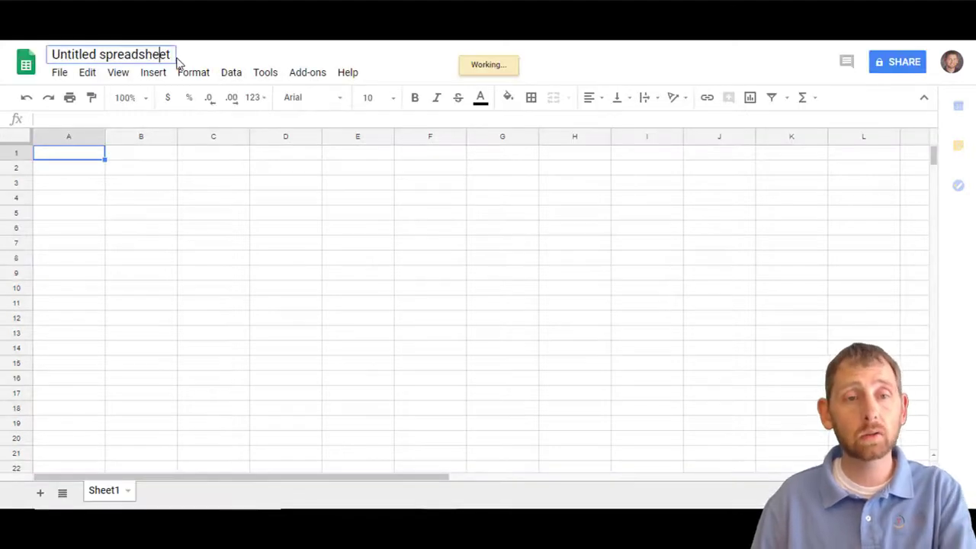
- Rename the untitled spreadsheet as 001 - Writing Prompt
left_click(173, 58)
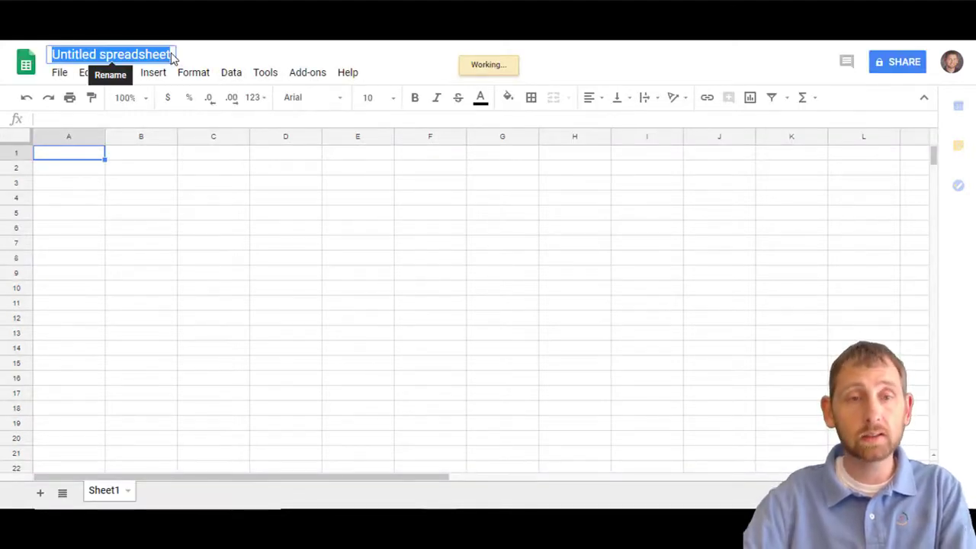
type("001 - Writin")
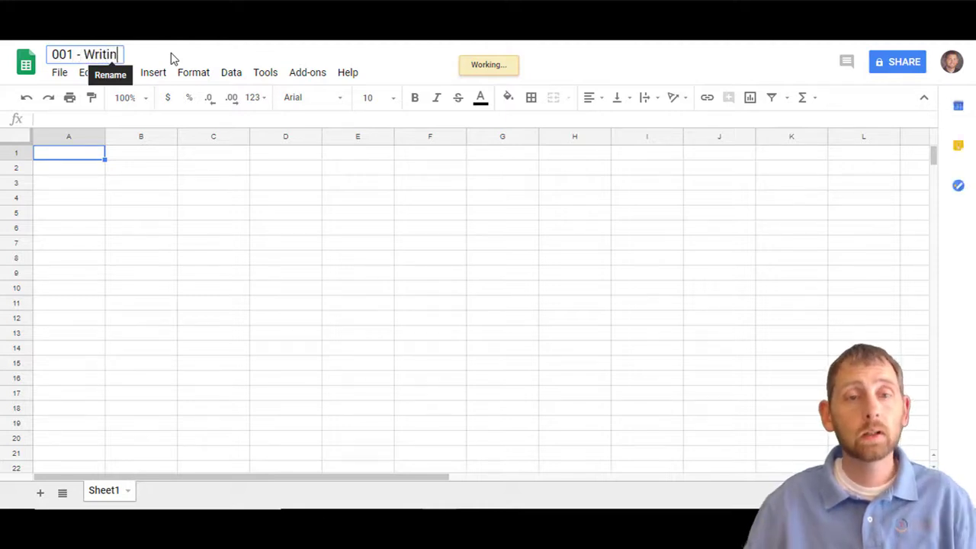
type("g Prompt")
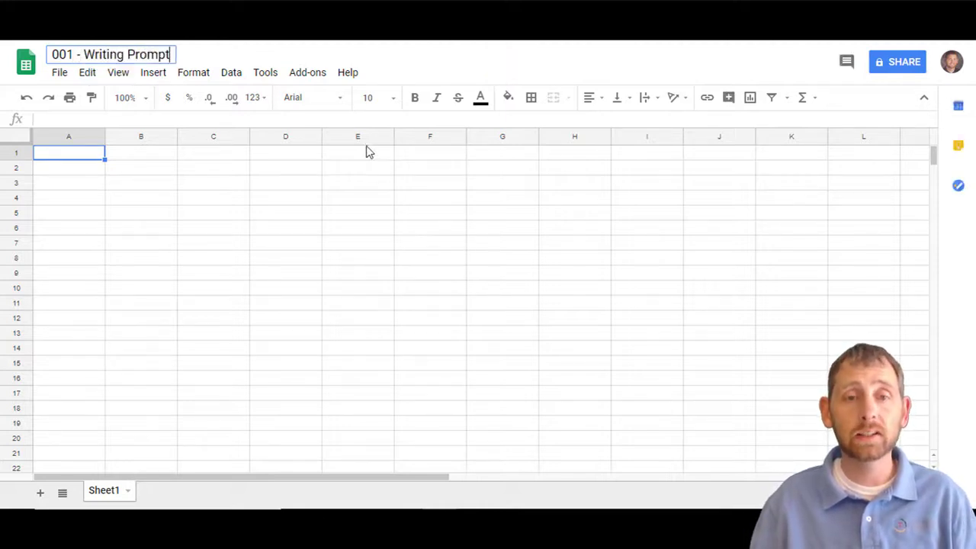
- Find the free Doctopus add-on among the available spreadsheet add-ons and install it
left_click(308, 73)
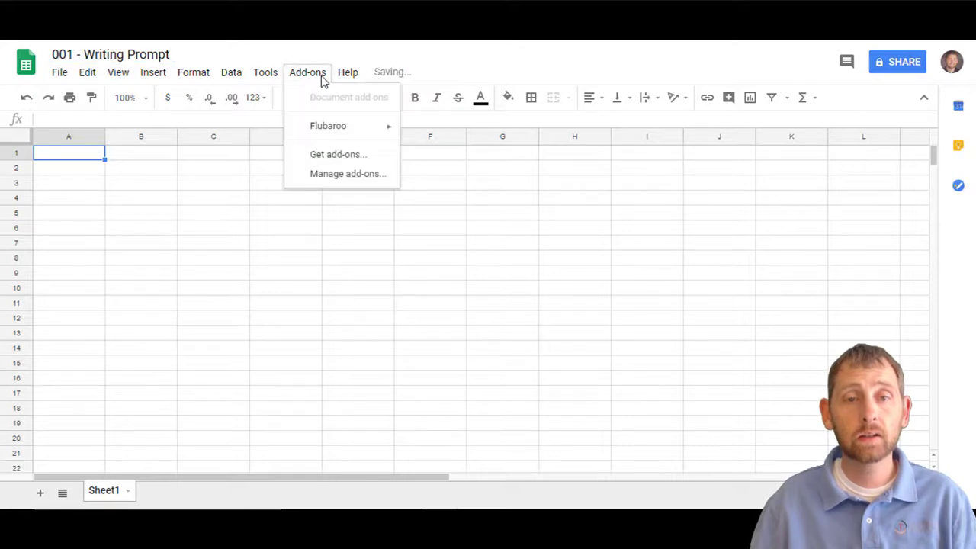
left_click(337, 156)
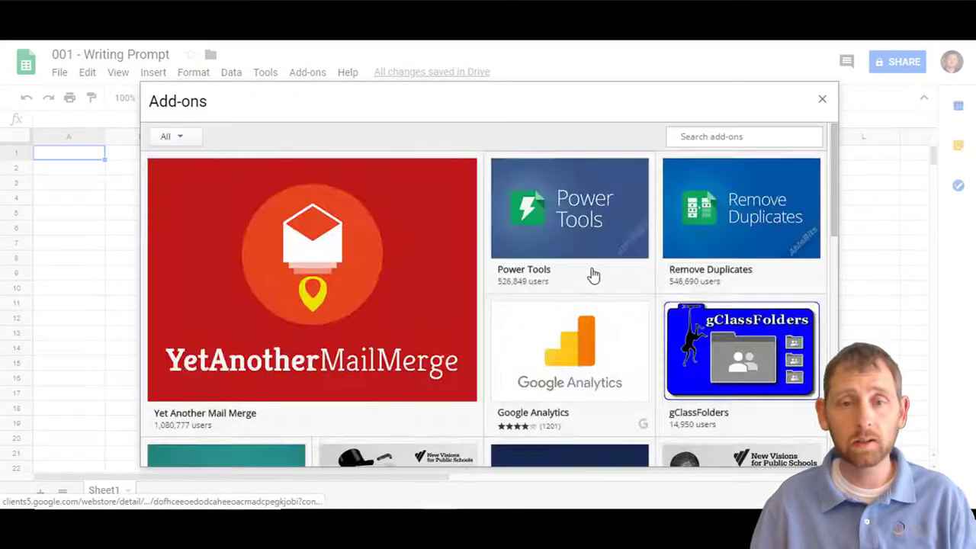
left_click(707, 145)
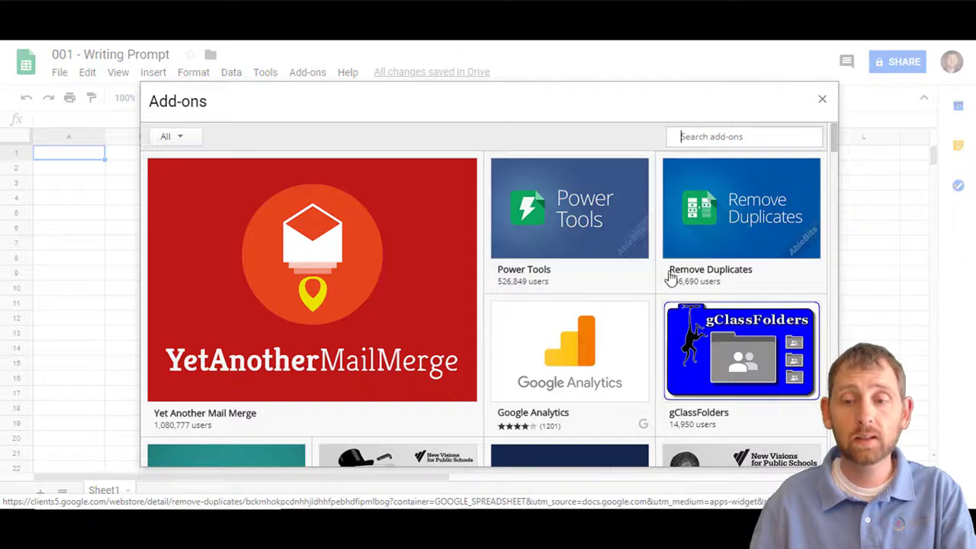
scroll(669, 278, "down", 2)
scroll(674, 282, "down", 1)
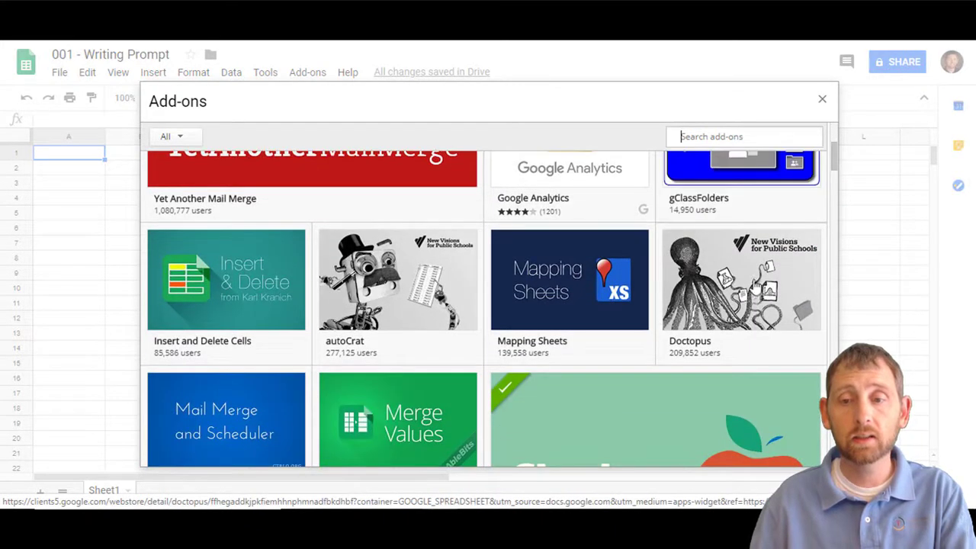
mouse_move(753, 284)
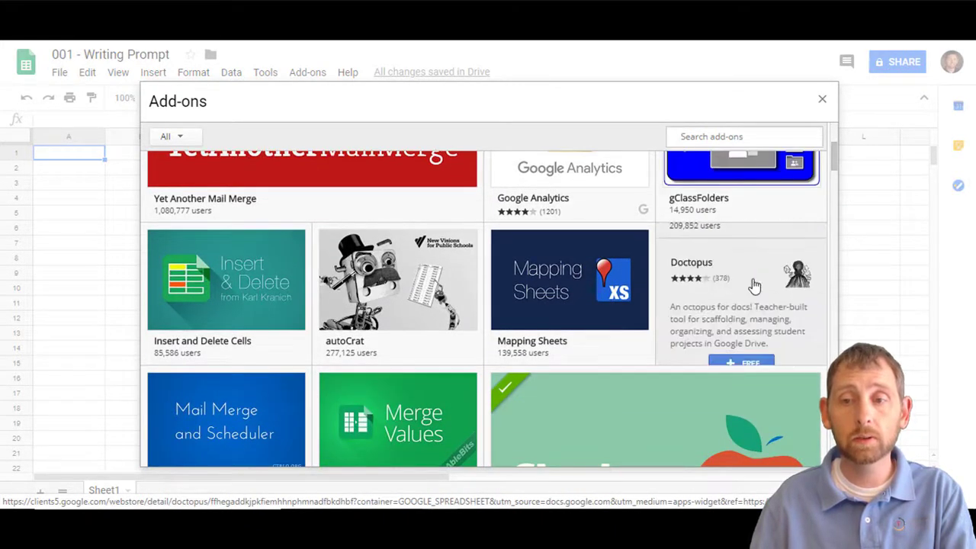
left_click(754, 324)
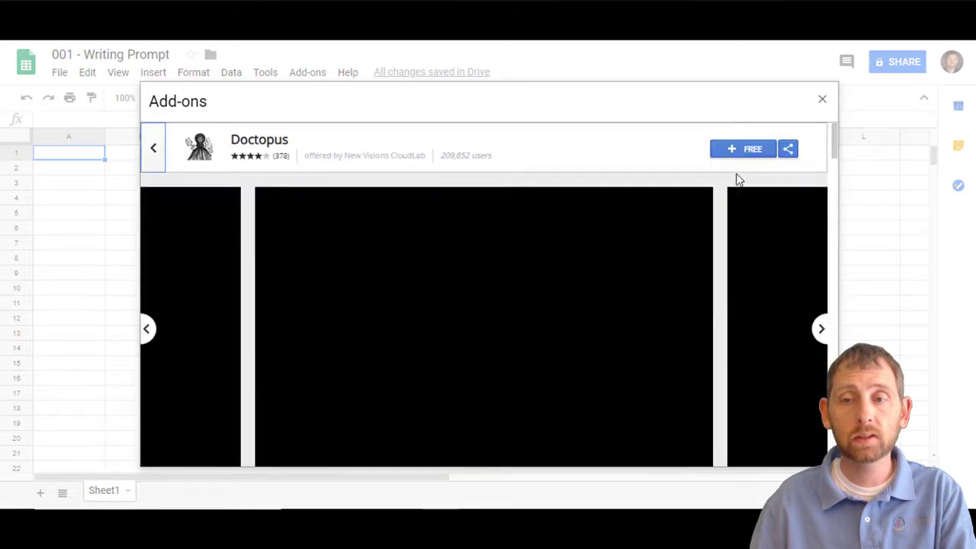
left_click(737, 151)
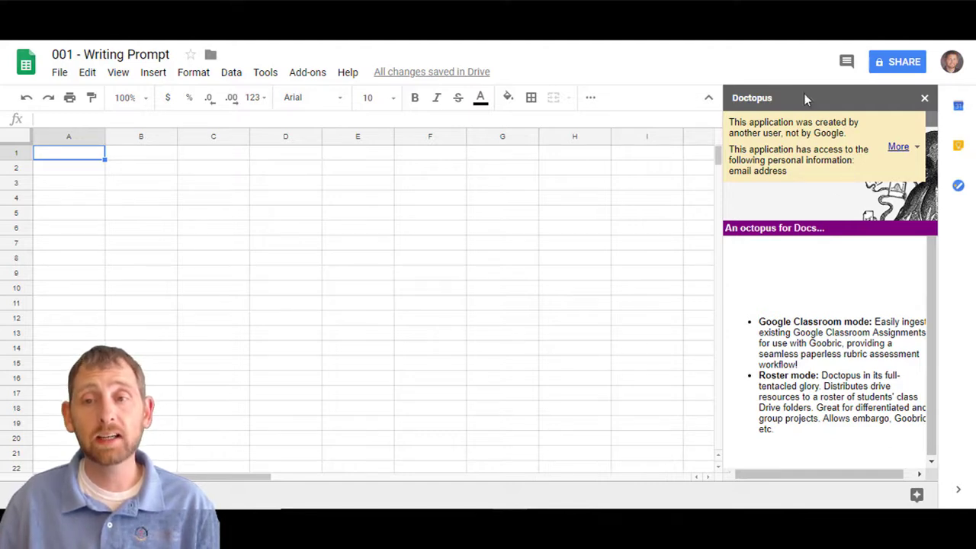
left_click(317, 73)
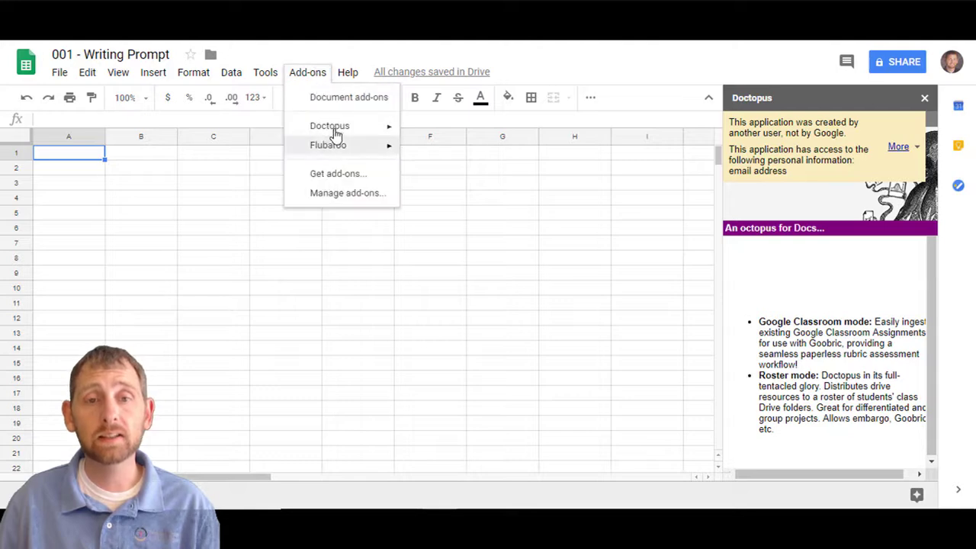
mouse_move(333, 138)
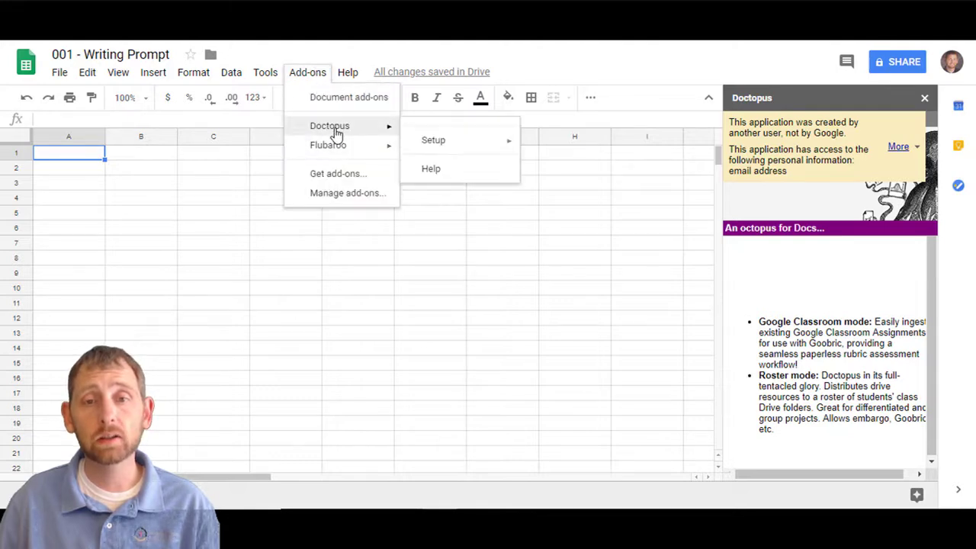
left_click(824, 94)
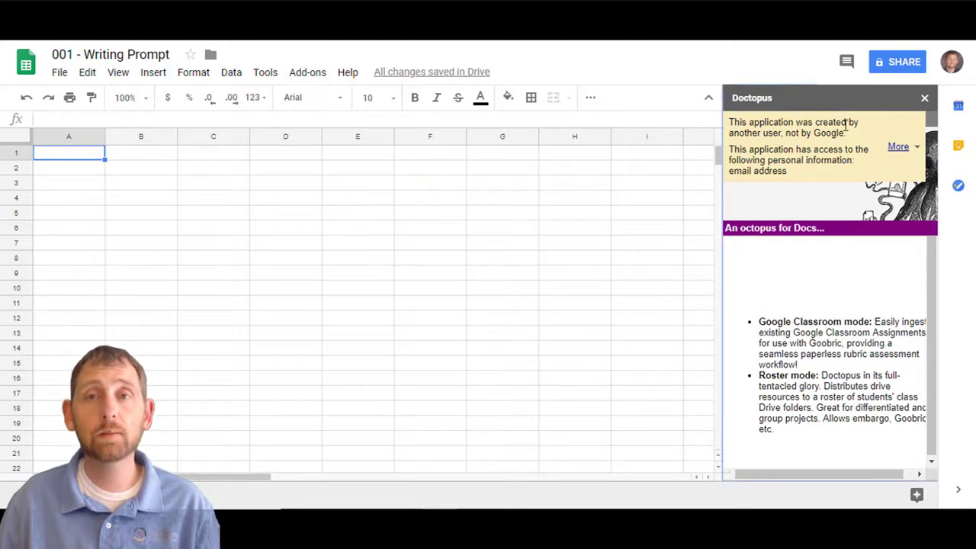
- Permanently hide the Doctopus application warning and set the mode to ingest a Google Classroom Assignment
left_click(899, 150)
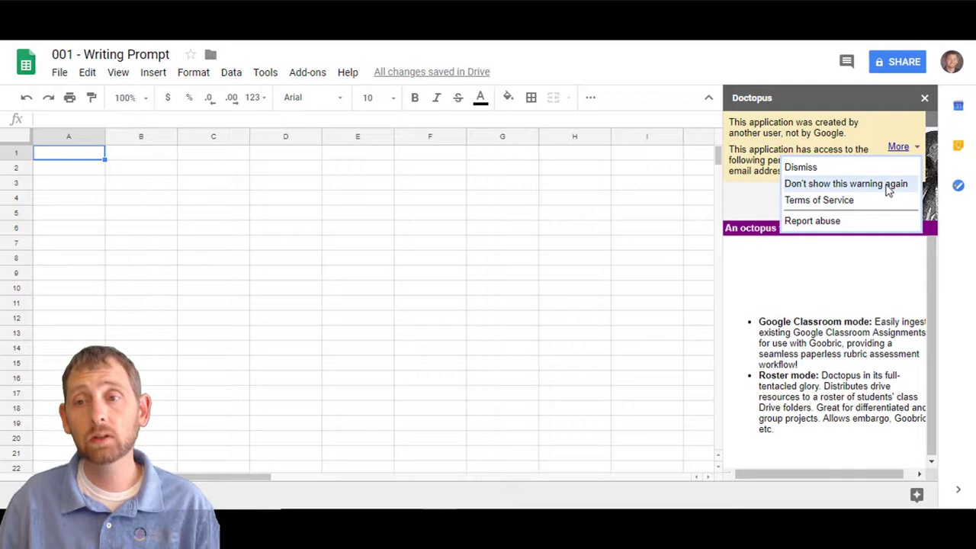
left_click(888, 186)
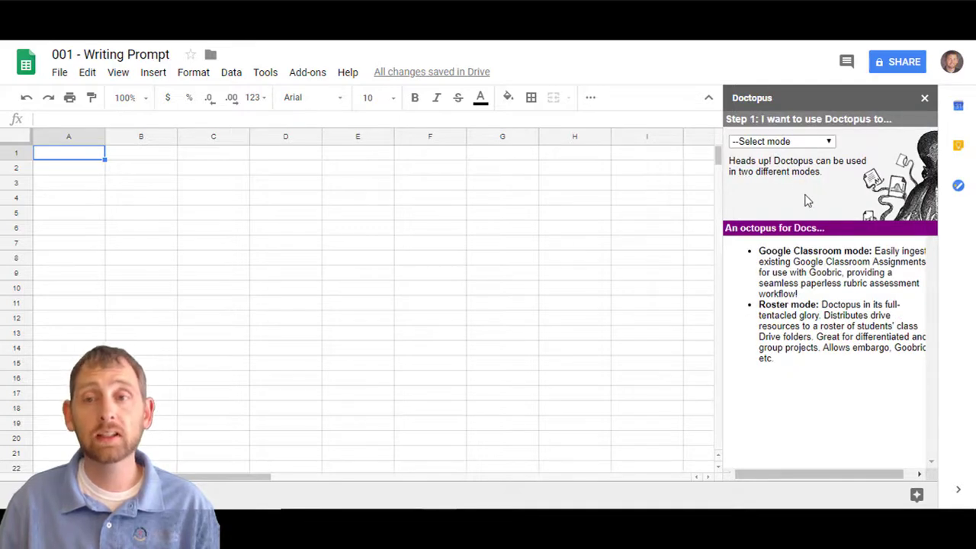
left_click(829, 143)
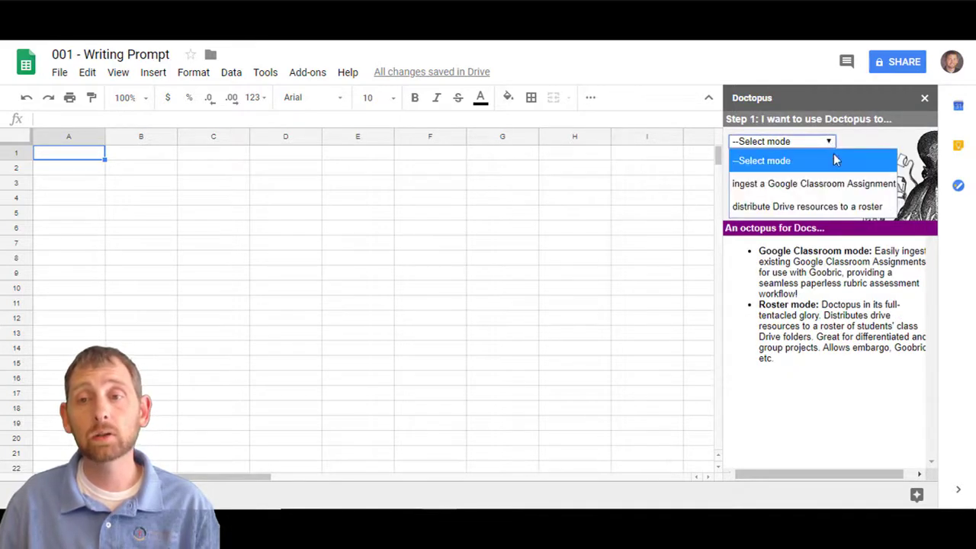
left_click(863, 186)
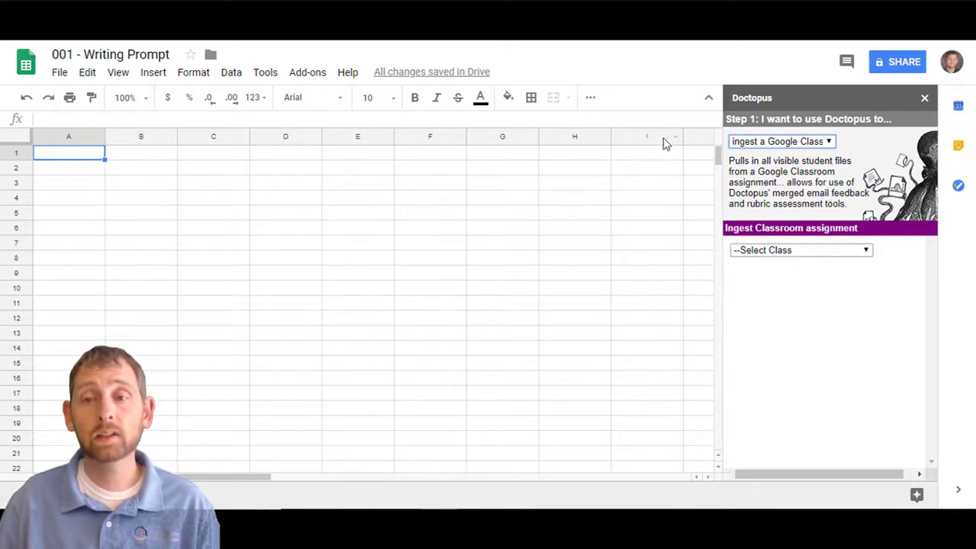
- Ingest the 001 - Writing Prompt assignment from Goobric Class without limiting it to turned-in files
left_click(799, 254)
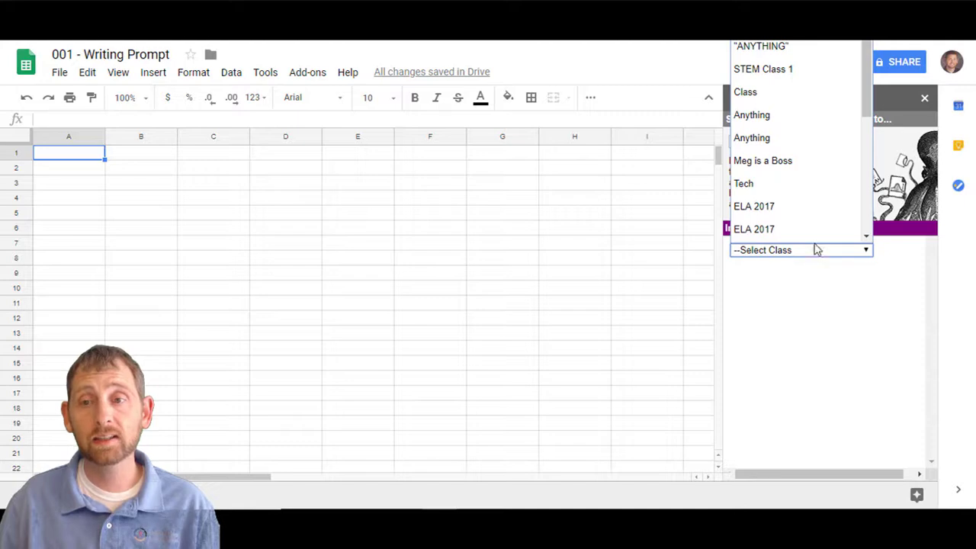
left_click(809, 29)
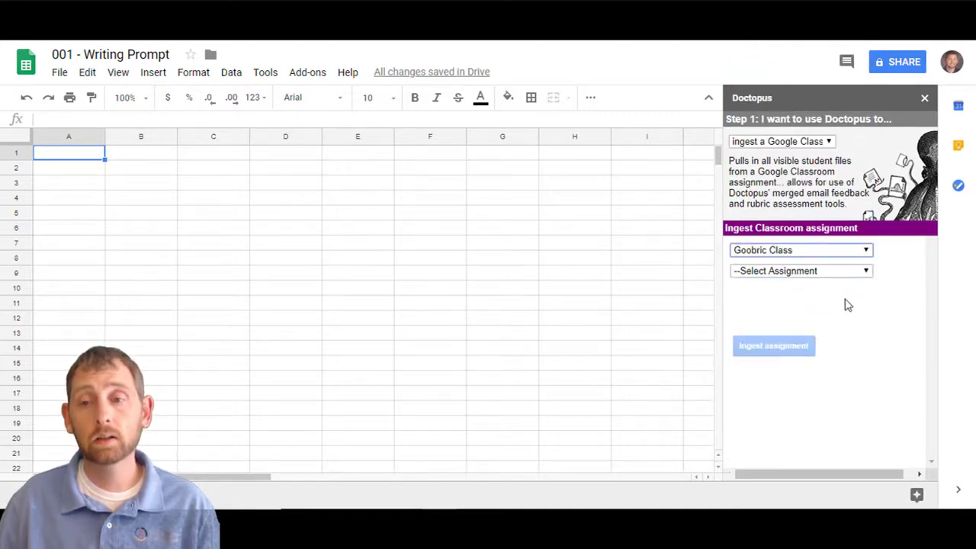
left_click(811, 271)
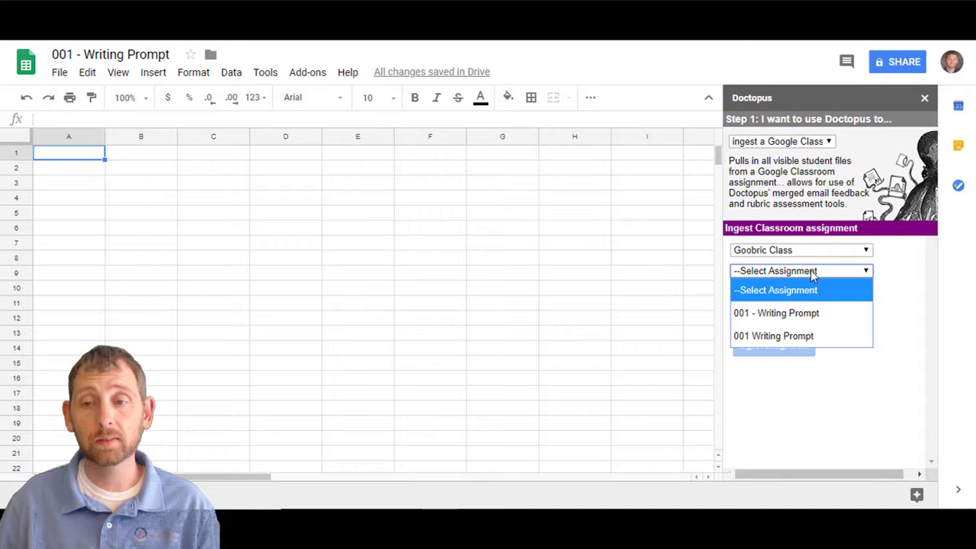
left_click(822, 314)
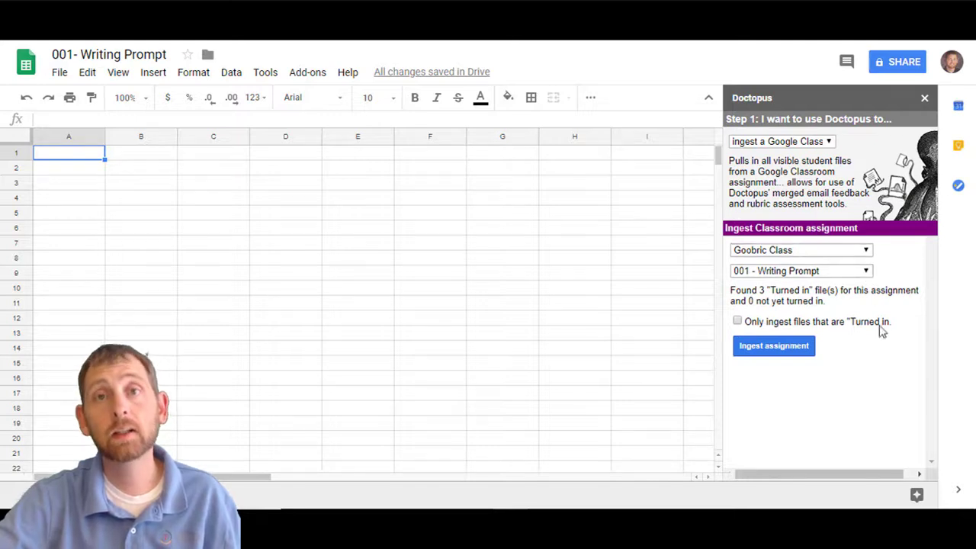
left_click(783, 358)
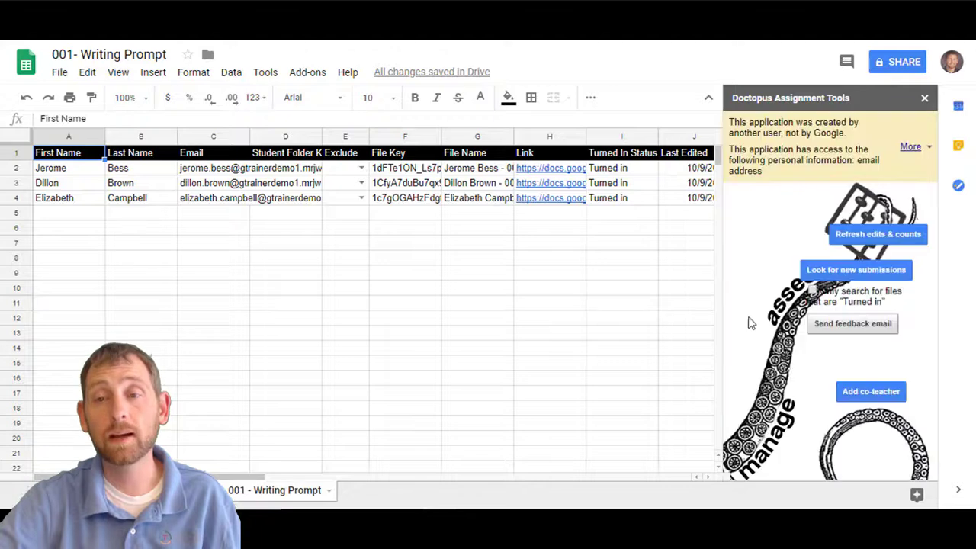
- Permanently hide the Doctopus Assignment Tools warning and attach the 3-5 AzMERIT Rubric - Opinion spreadsheet from My Drive as the Goobric
left_click(913, 149)
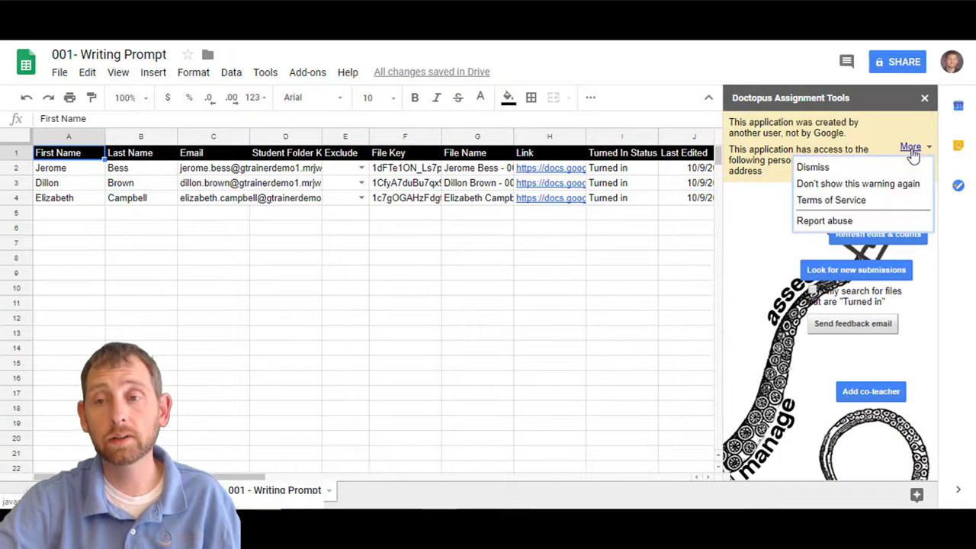
left_click(891, 186)
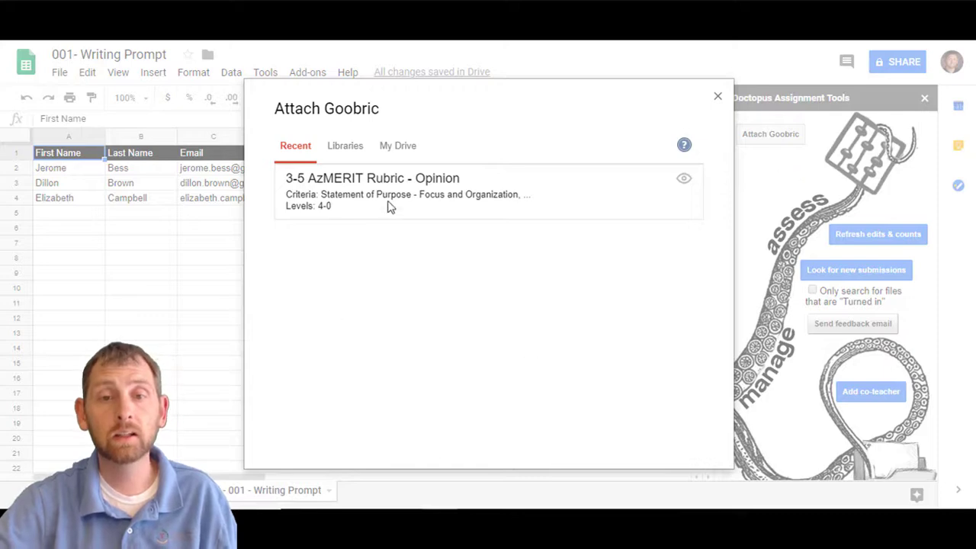
left_click(412, 148)
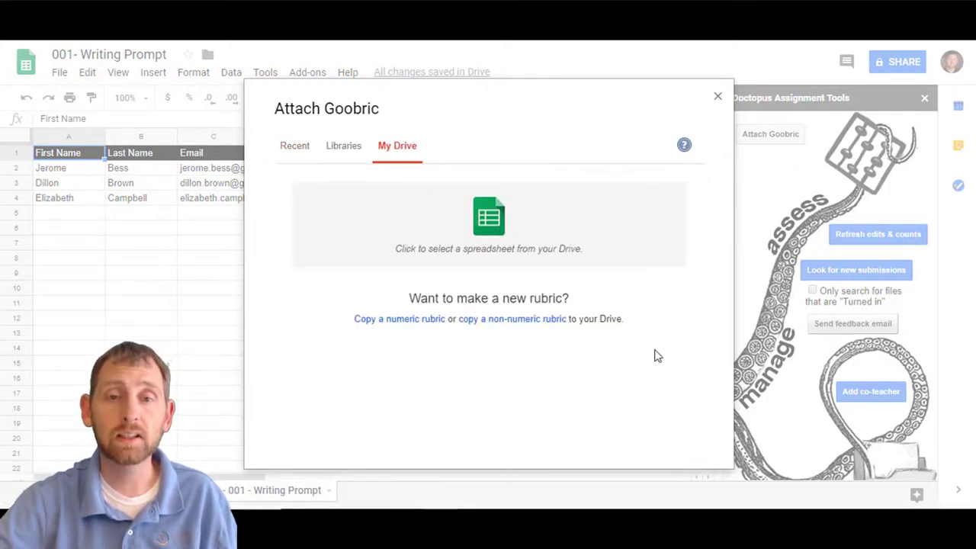
left_click(418, 231)
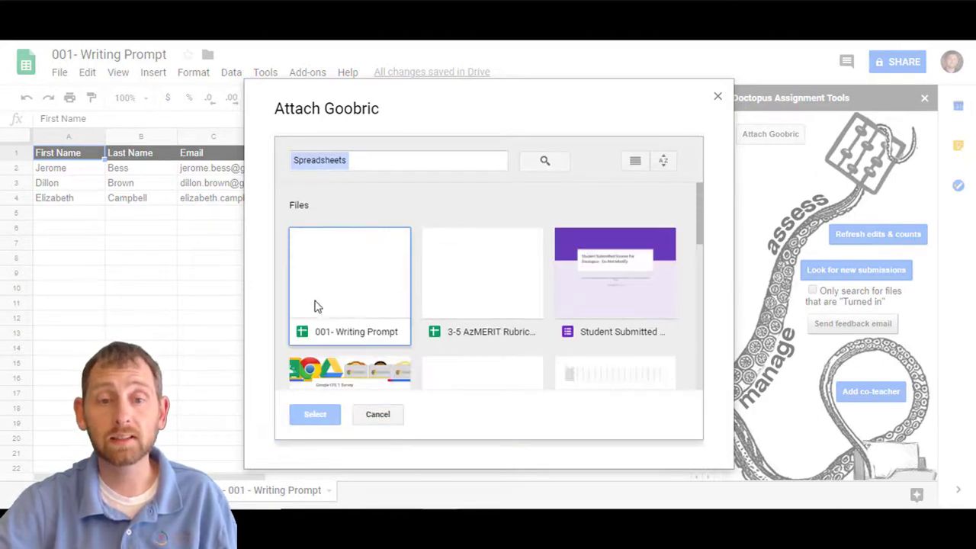
left_click(481, 288)
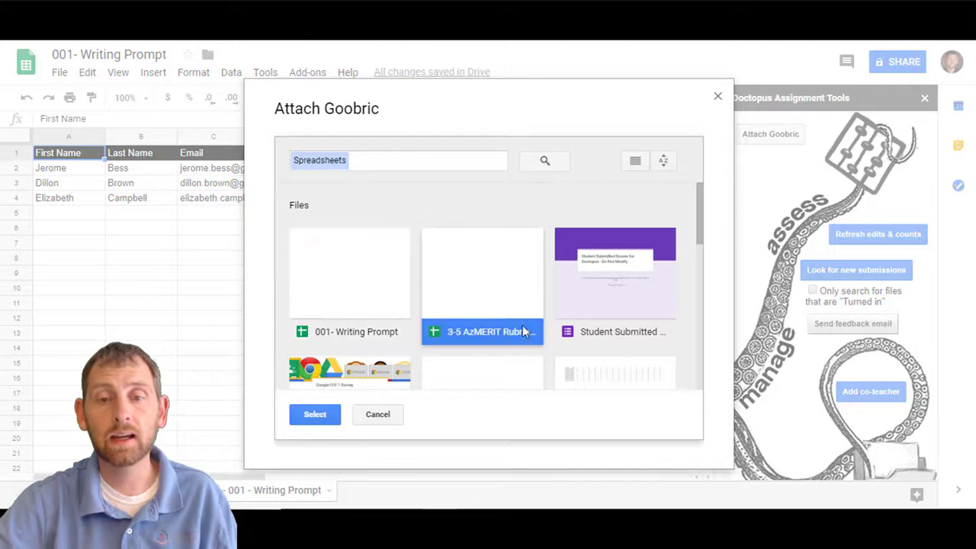
left_click(315, 415)
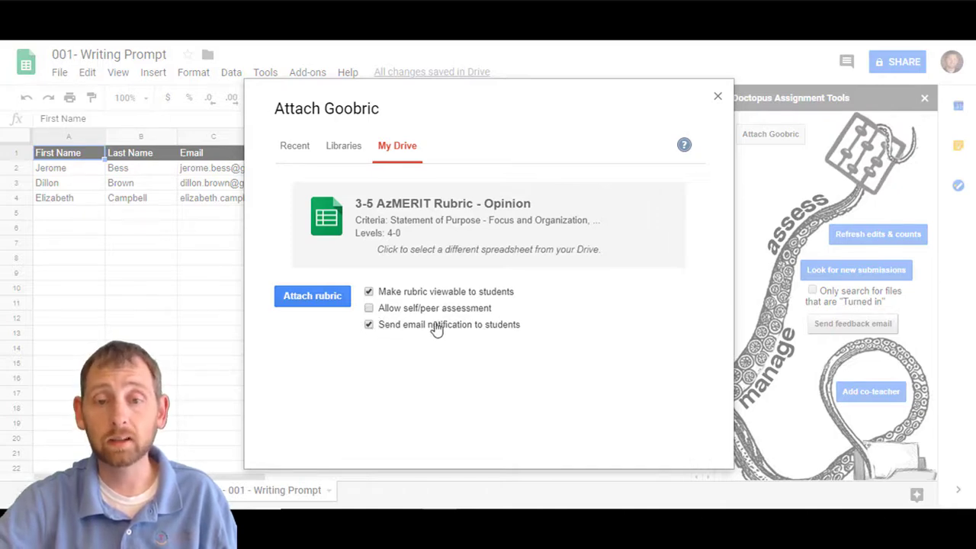
left_click(328, 299)
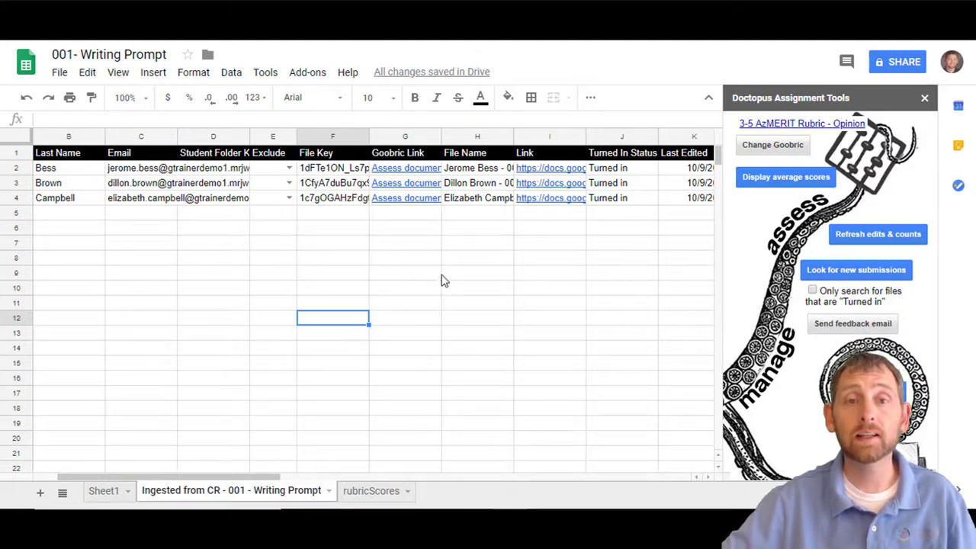
left_click(305, 73)
mouse_move(351, 135)
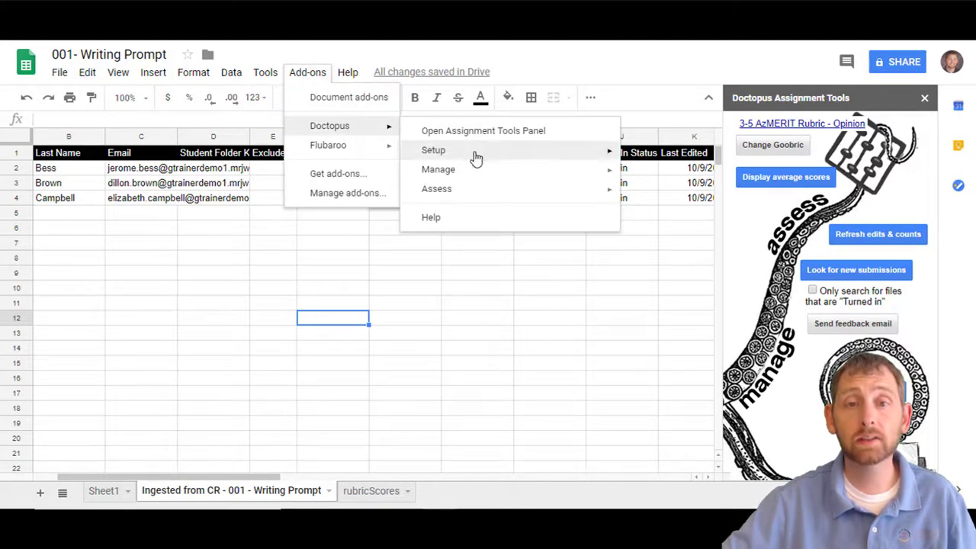
mouse_move(493, 157)
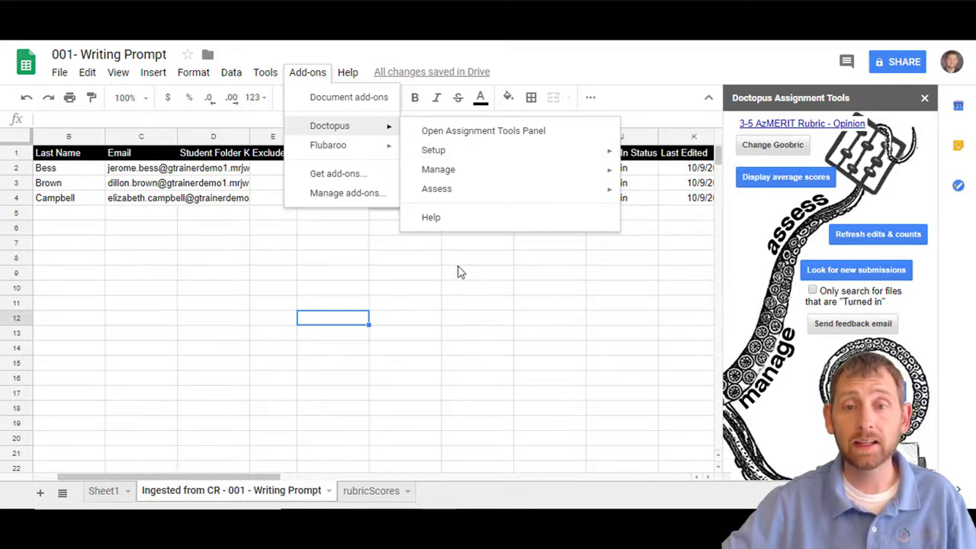
left_click(478, 258)
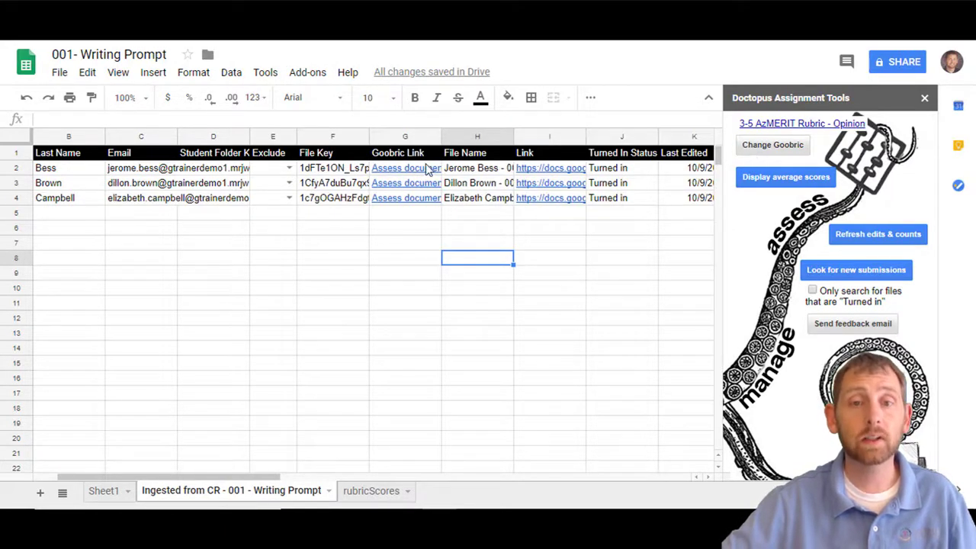
- Open the Goobric assessment of the first student's document in row 2 and allow microphone access
mouse_move(428, 172)
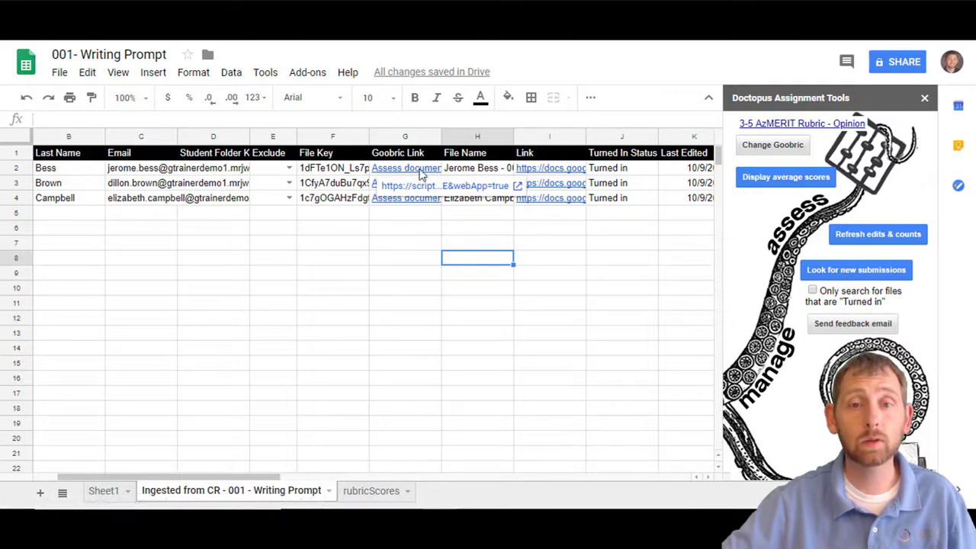
left_click(449, 188)
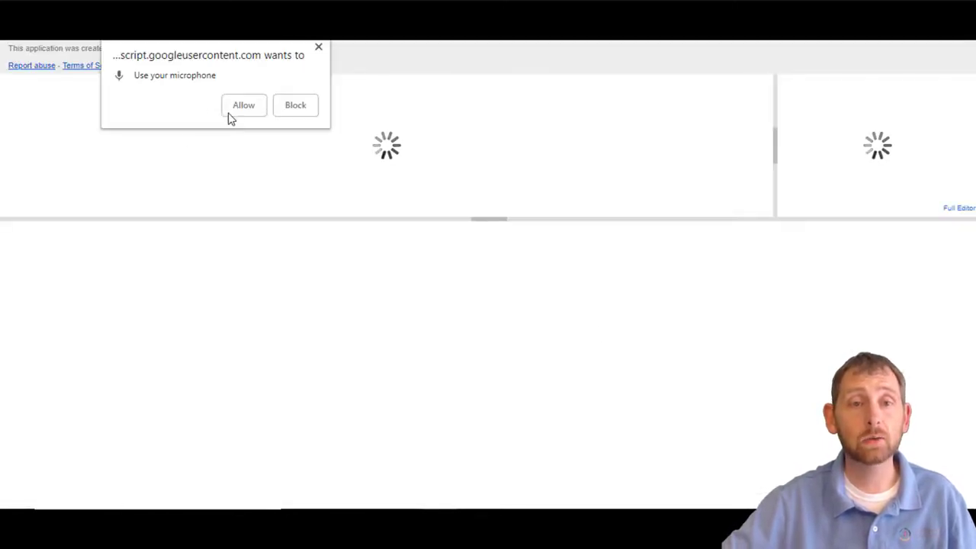
left_click(244, 106)
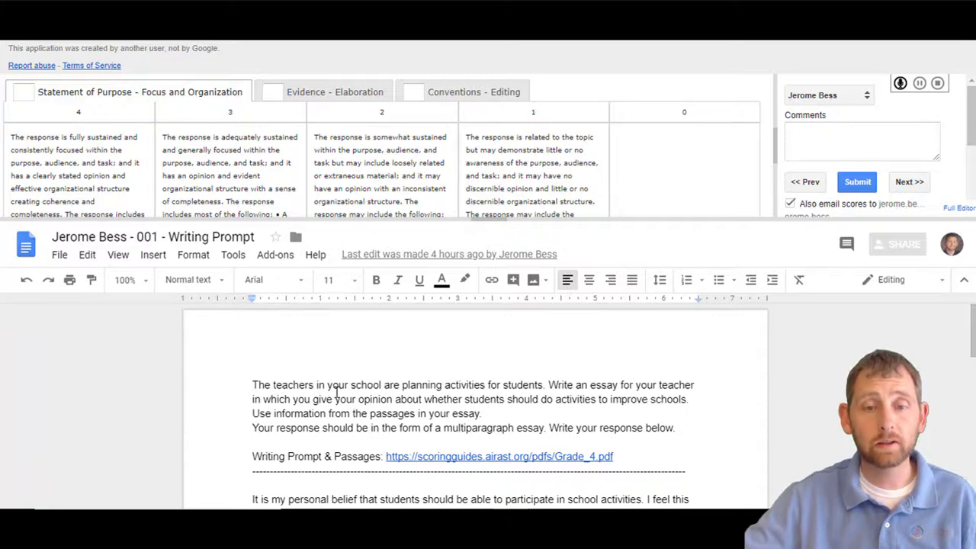
- Read the first student's essay, score it 2 in all three rubric categories, and submit the scores
scroll(336, 392, "down", 4)
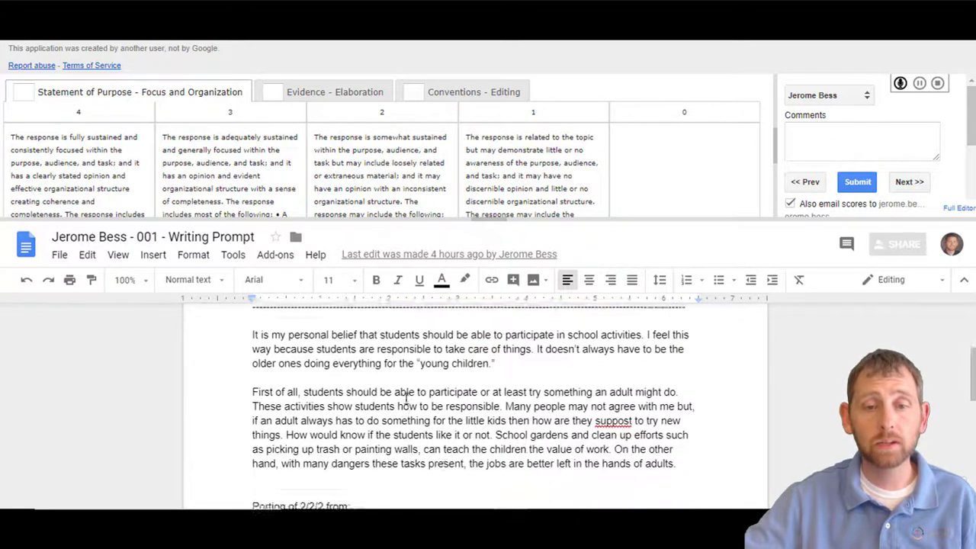
scroll(407, 397, "down", 1)
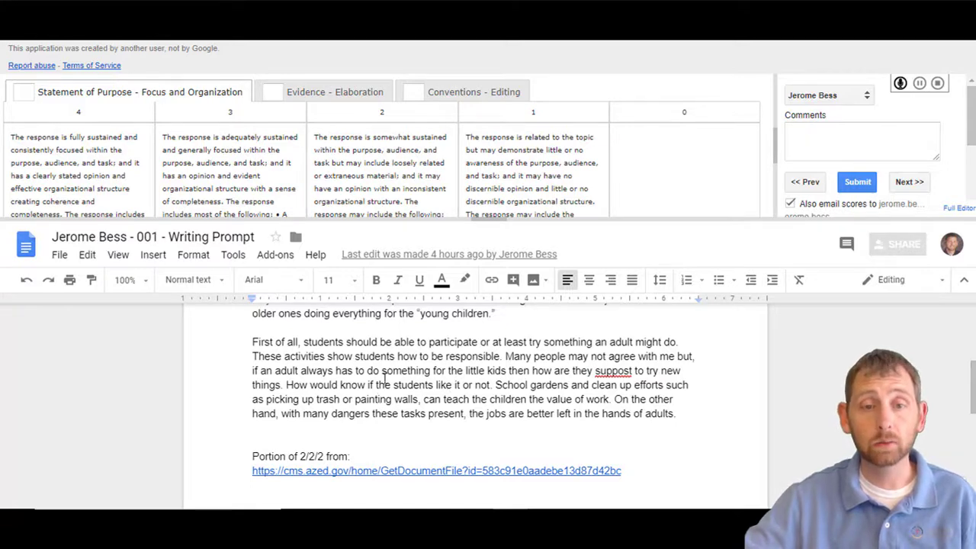
scroll(351, 385, "up", 2)
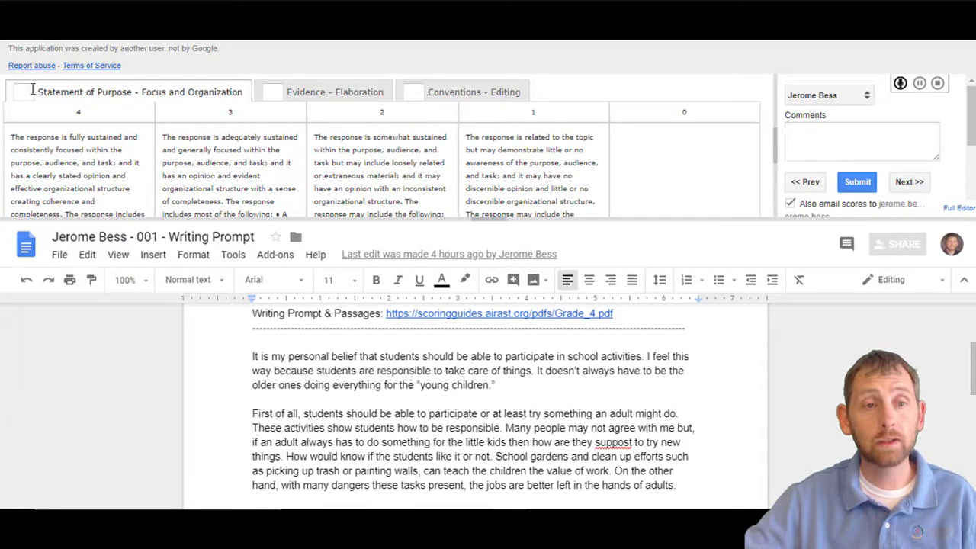
scroll(330, 369, "down", 2)
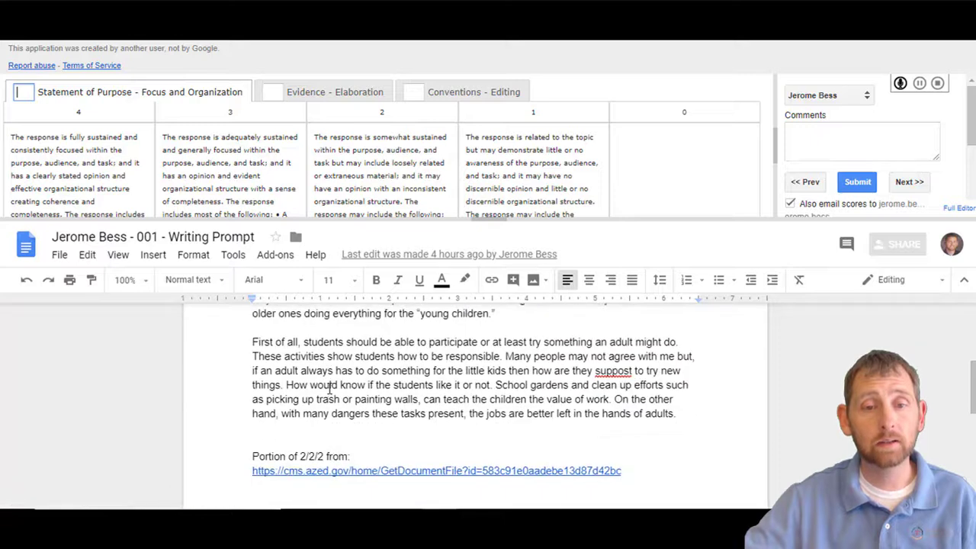
left_click(17, 95)
type("2")
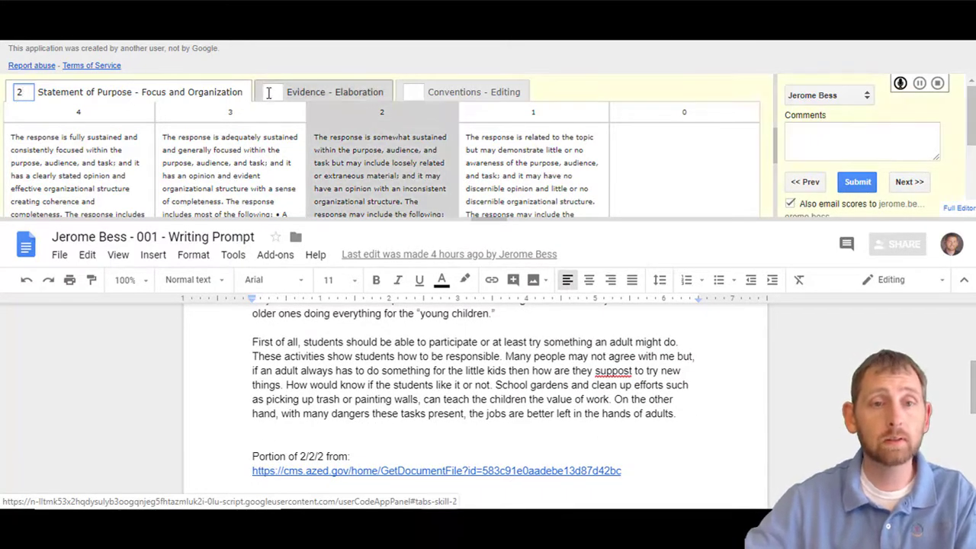
left_click(267, 91)
type("2")
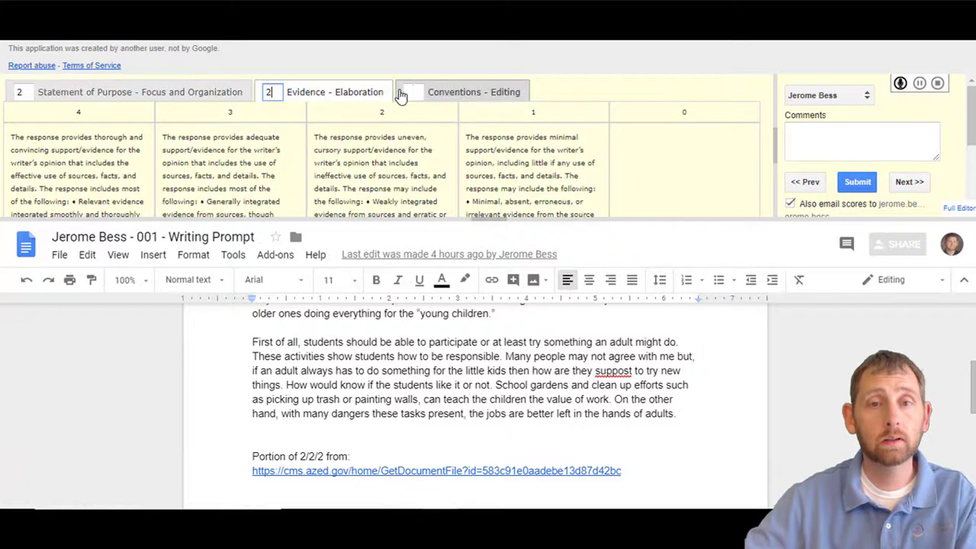
left_click(411, 92)
type("2")
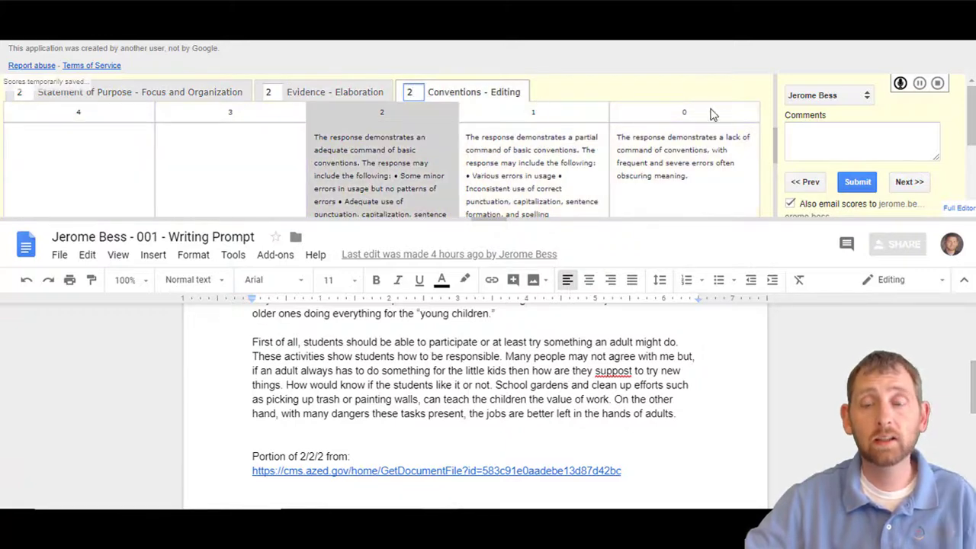
left_click(858, 184)
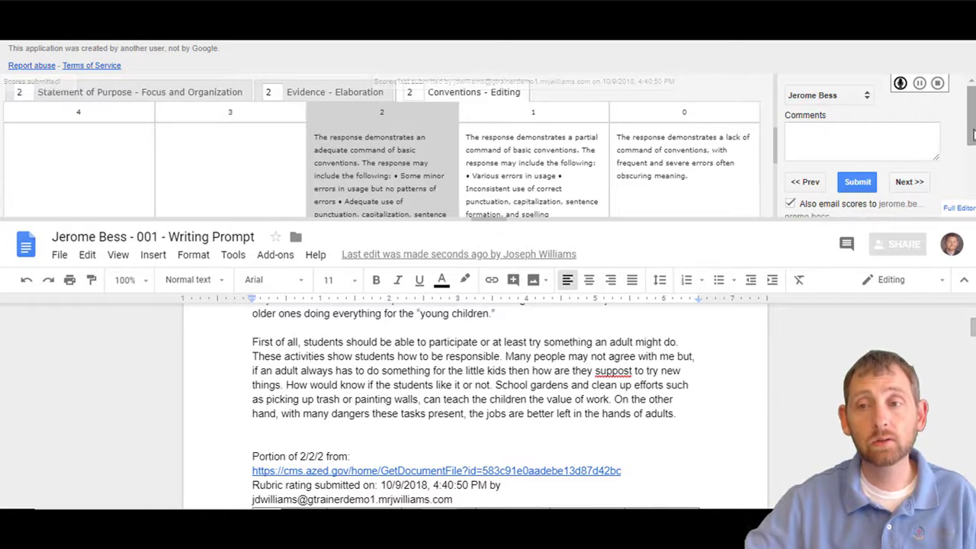
- Review the score submission options for the first student and advance to the second student's document
scroll(965, 137, "down", 2)
scroll(899, 144, "down", 1)
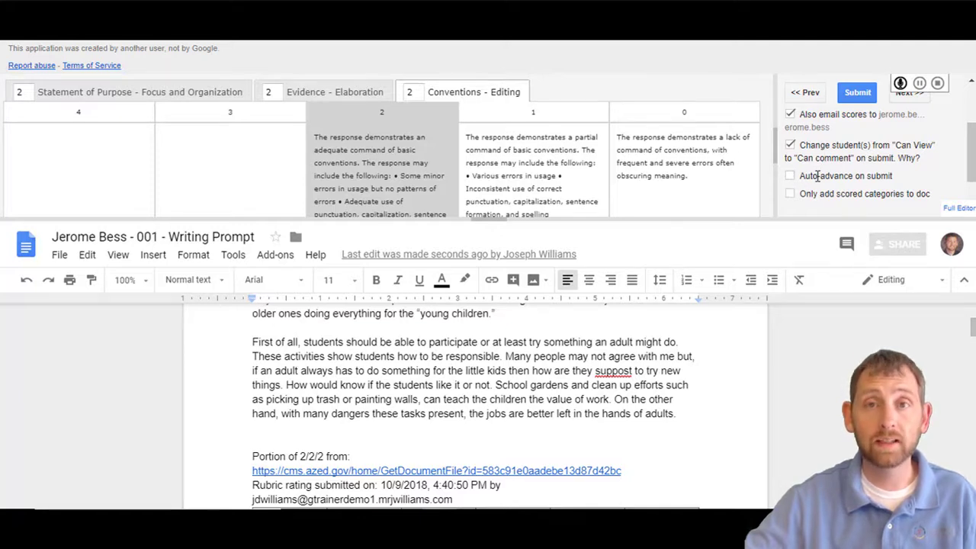
scroll(921, 192, "down", 1)
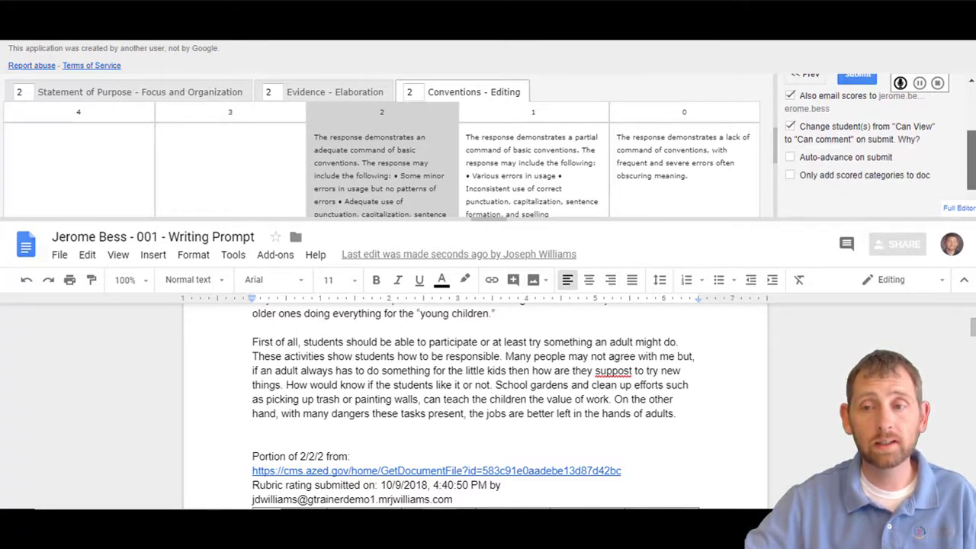
left_click_drag(973, 325, 965, 298)
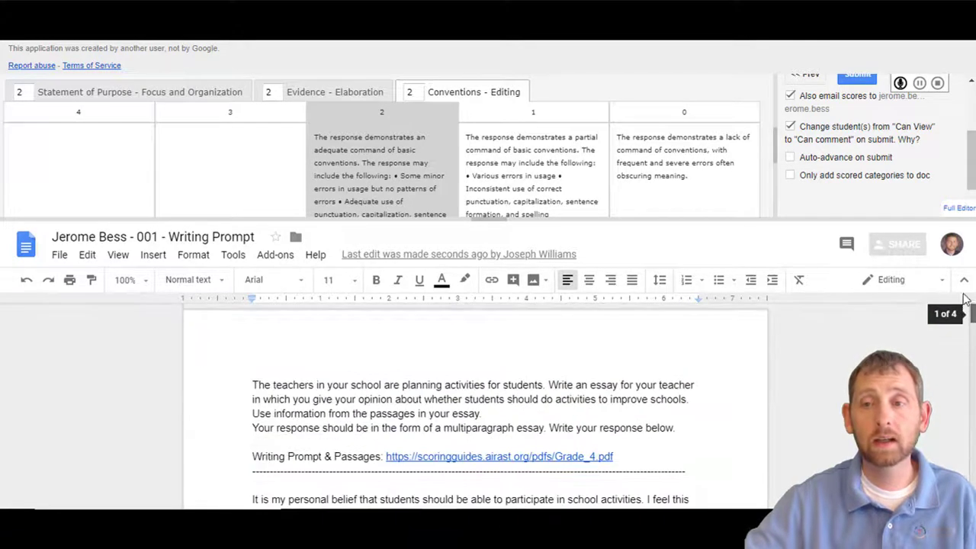
left_click_drag(970, 170, 969, 125)
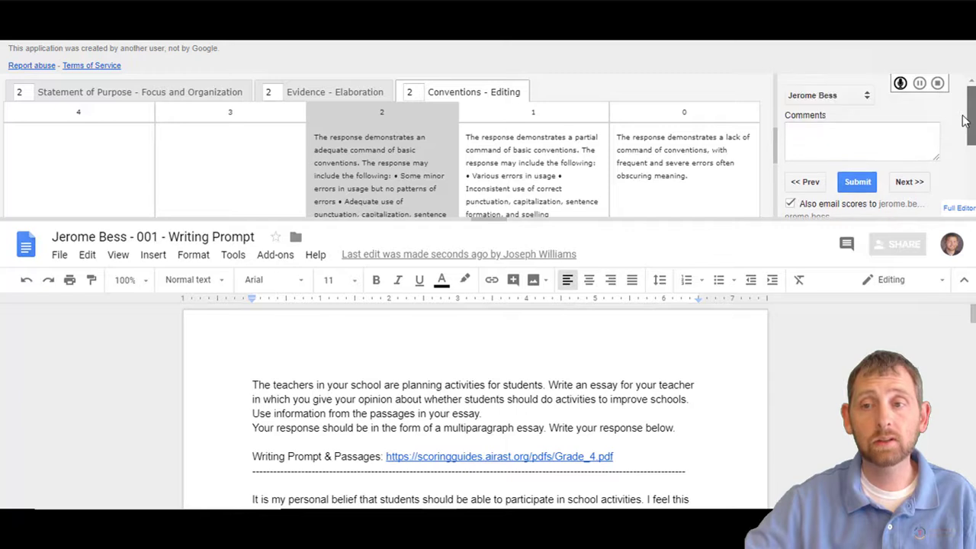
left_click(908, 183)
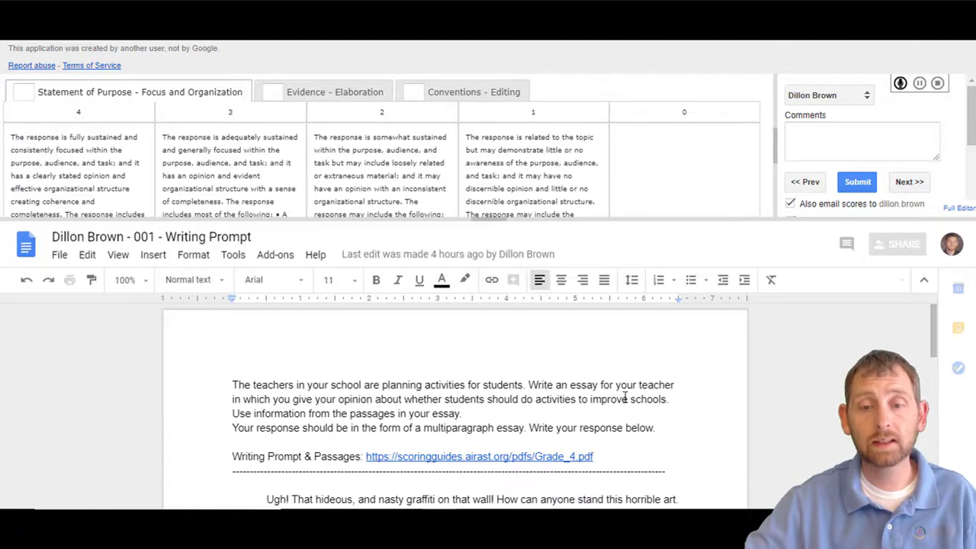
- Read the second student's essay and score it 4 for Statement of Purpose, 4 for Evidence - Elaboration and 2 for Conventions - Editing
scroll(504, 391, "down", 1)
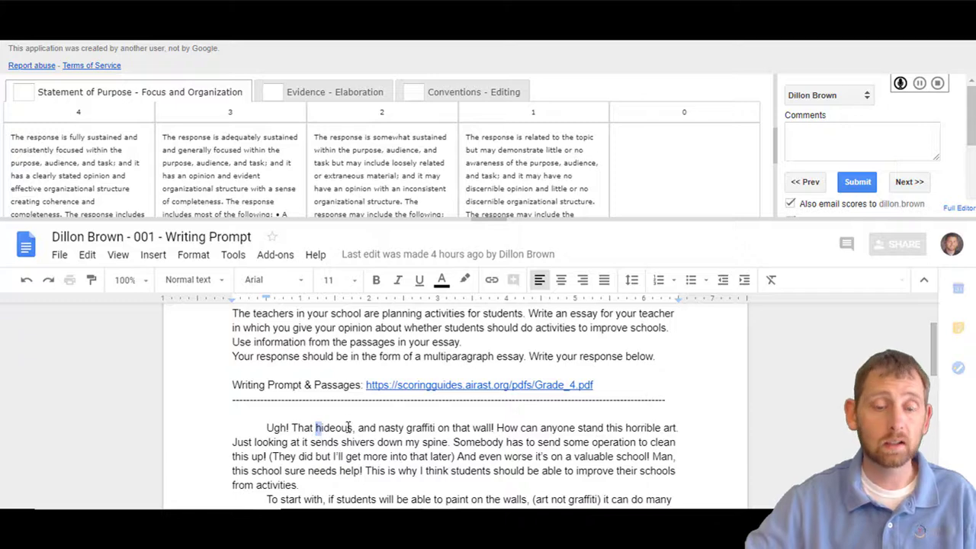
scroll(379, 429, "down", 1)
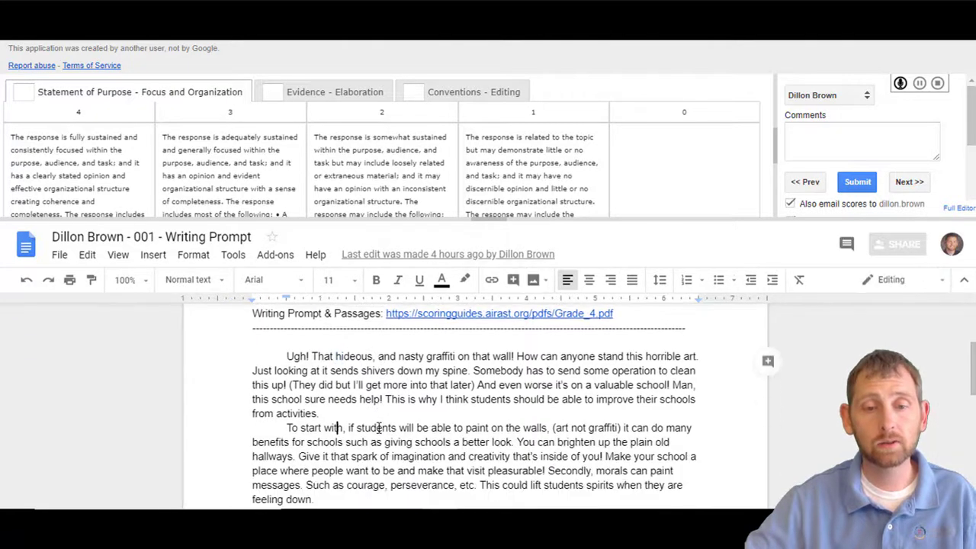
scroll(378, 431, "down", 3)
scroll(377, 432, "up", 1)
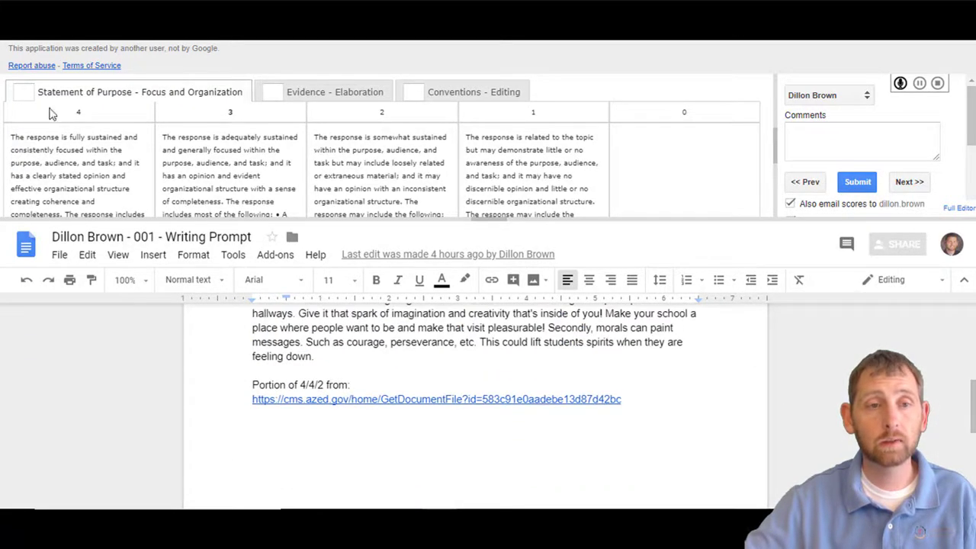
left_click(29, 92)
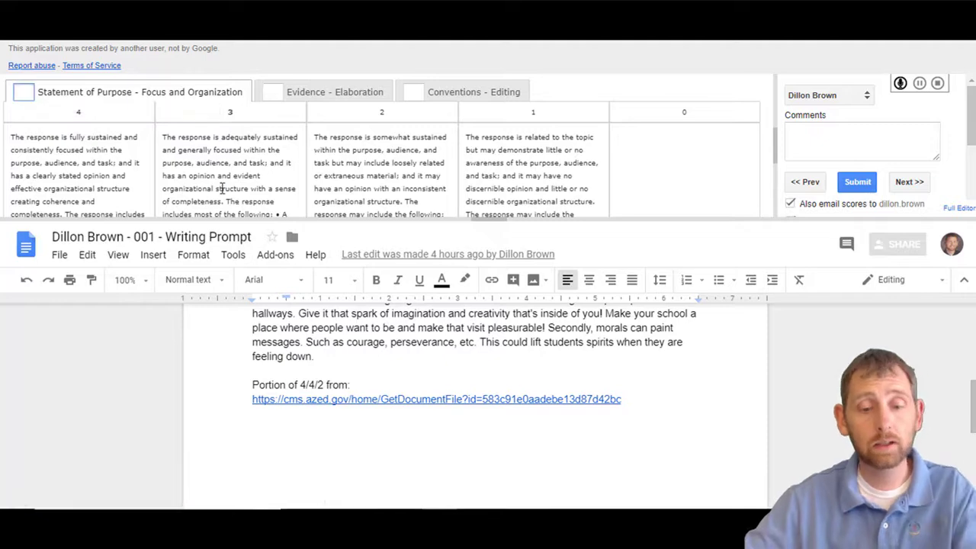
type("4")
key("Tab")
type("4")
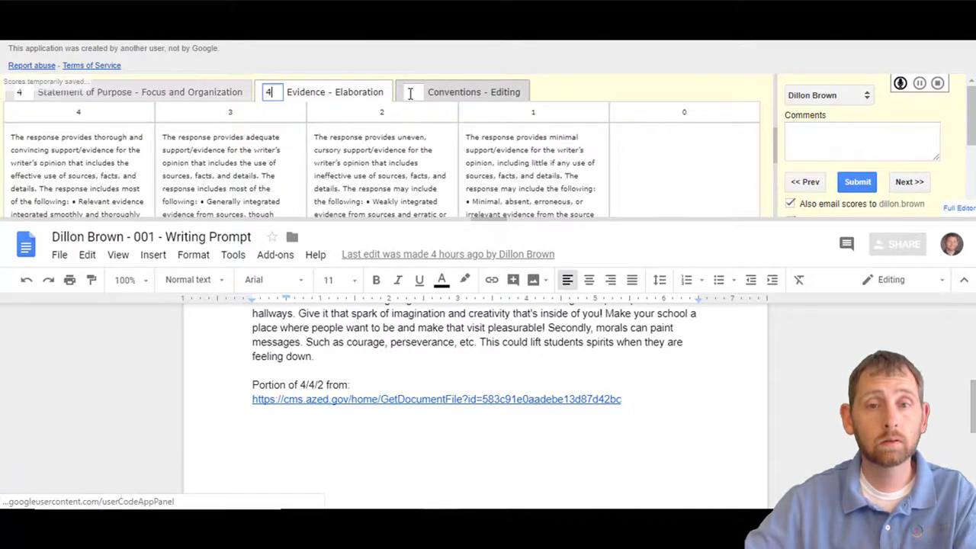
left_click(411, 93)
type("2")
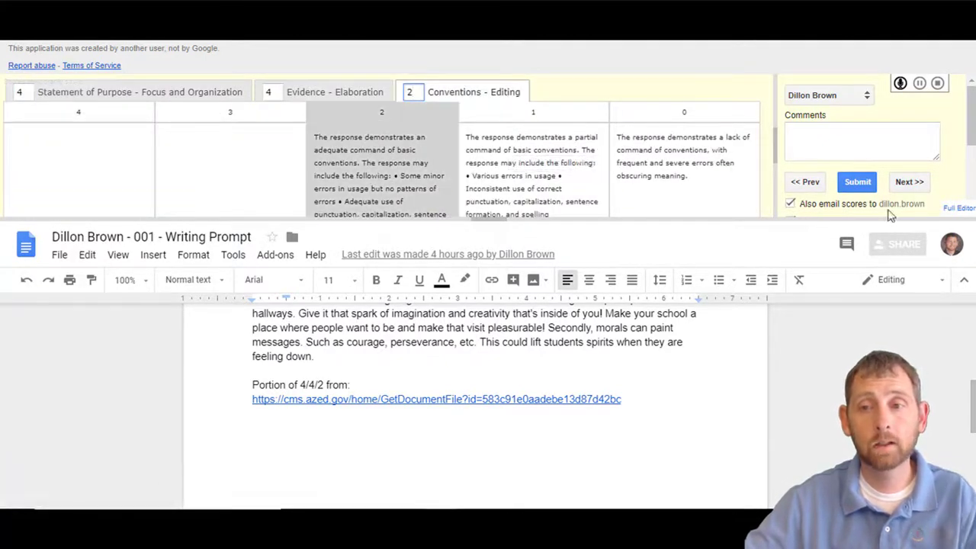
- Submit the second student's scores with emailing to the student turned off, and advance to the next student
left_click_drag(972, 134, 973, 150)
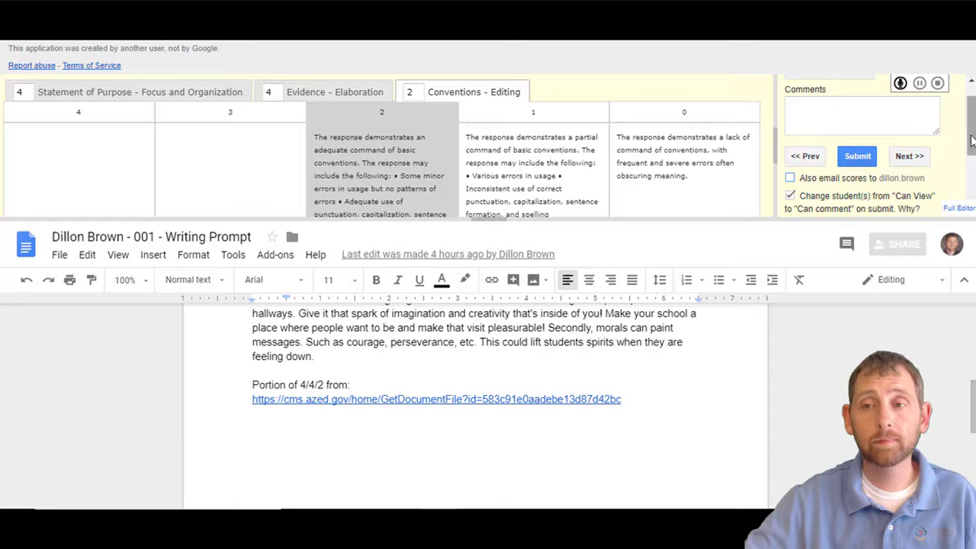
scroll(915, 149, "up", 2)
left_click(867, 180)
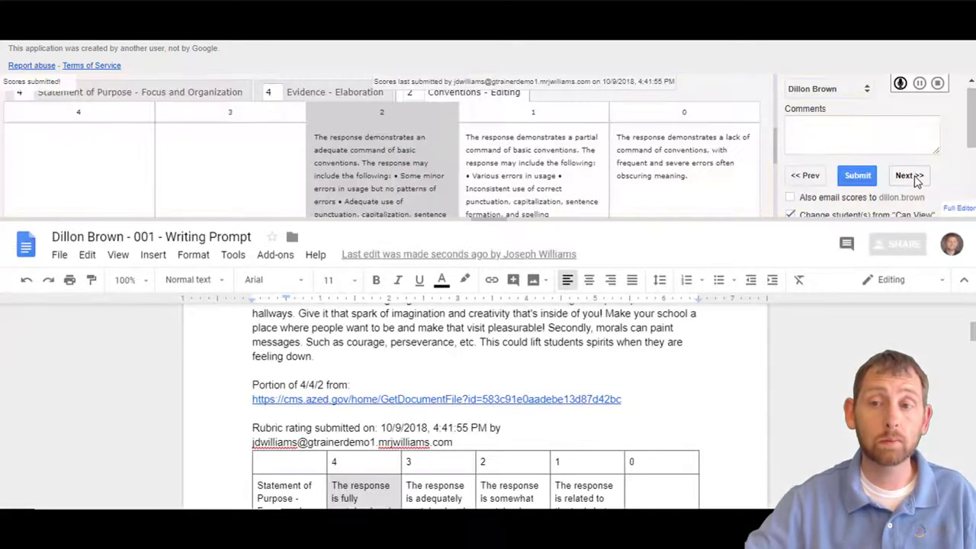
left_click(906, 177)
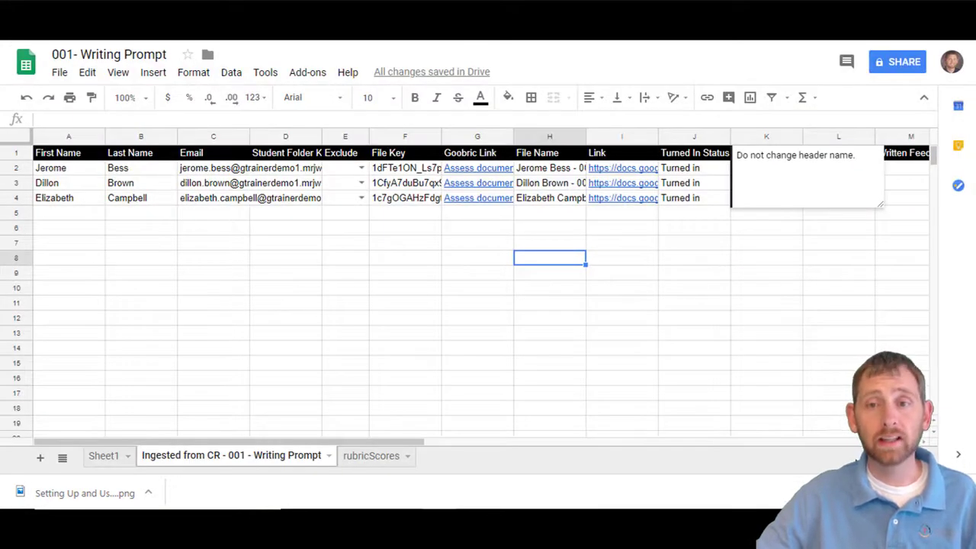
- Examine the rubric score columns N to R in the Ingested from CR - 001 - Writing Prompt sheet and in the rubricScores sheet
left_click(634, 309)
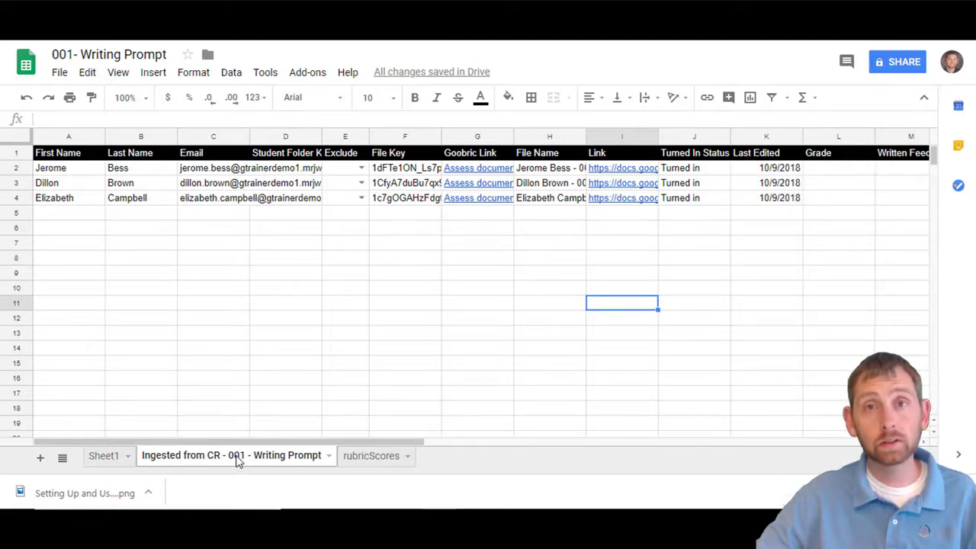
left_click_drag(238, 442, 503, 464)
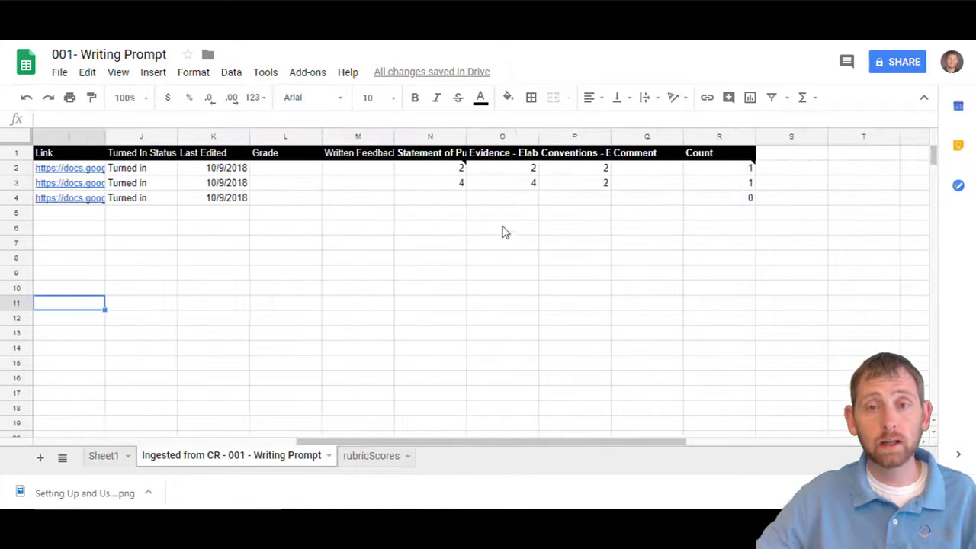
mouse_move(436, 176)
left_click_drag(436, 169, 703, 213)
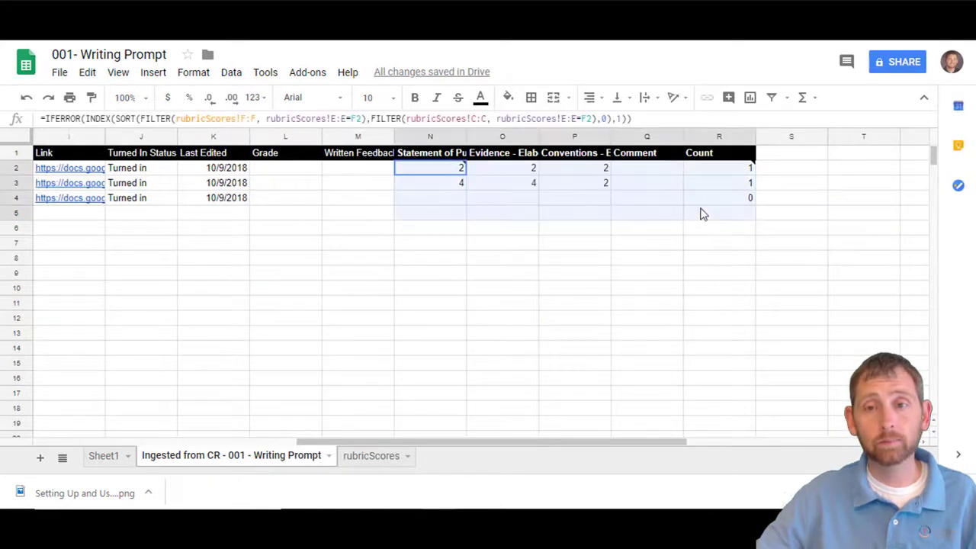
left_click(365, 456)
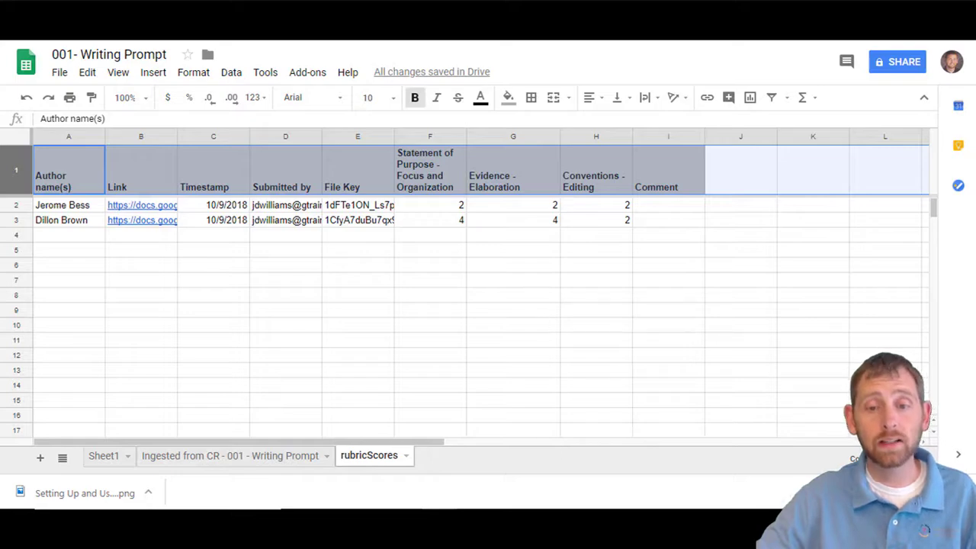
left_click(510, 526)
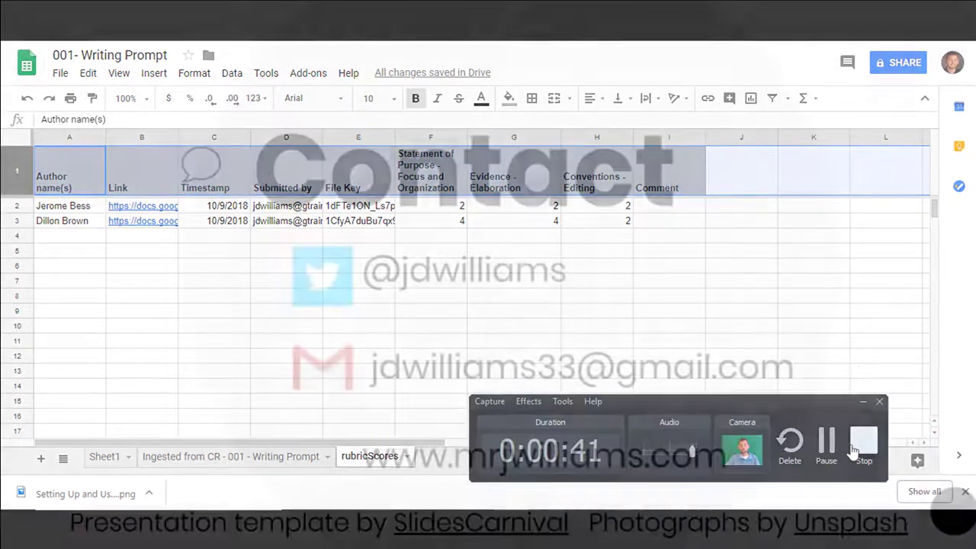